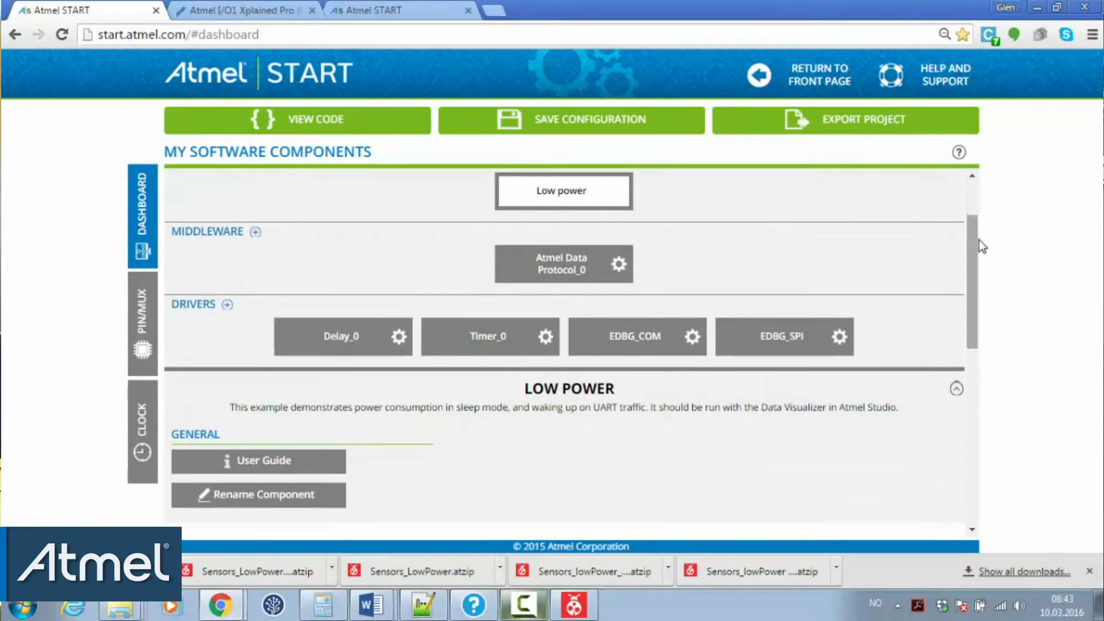
# - Read the user guide of the Low power example and review the USART configuration of the EDBG_COM driver
pyautogui.click(273, 469)
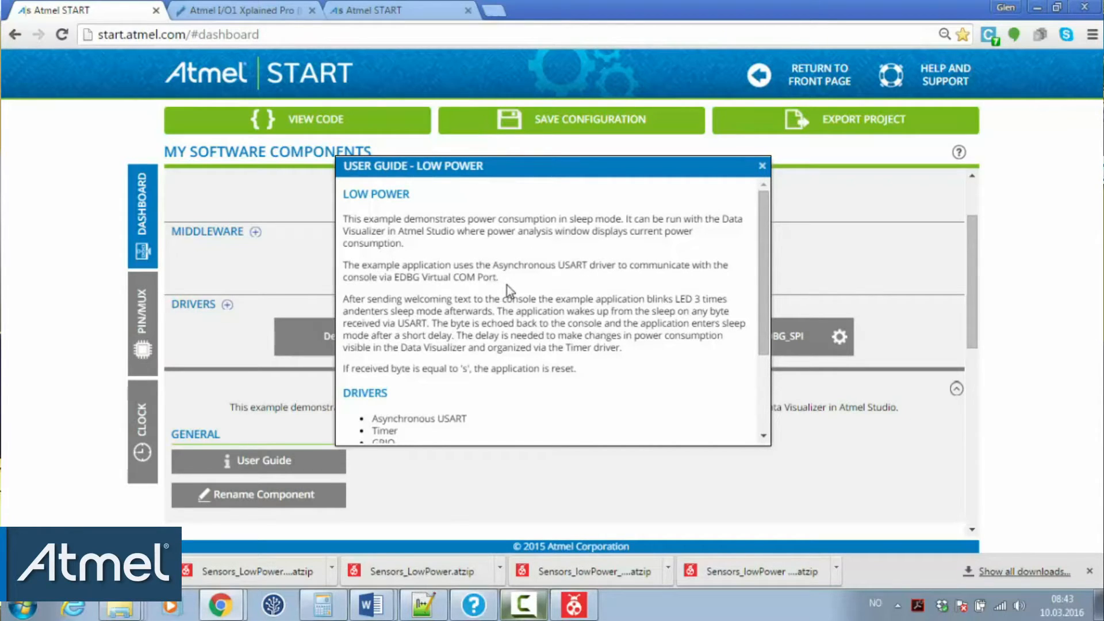
pyautogui.moveTo(771, 246); pyautogui.dragTo(770, 308)
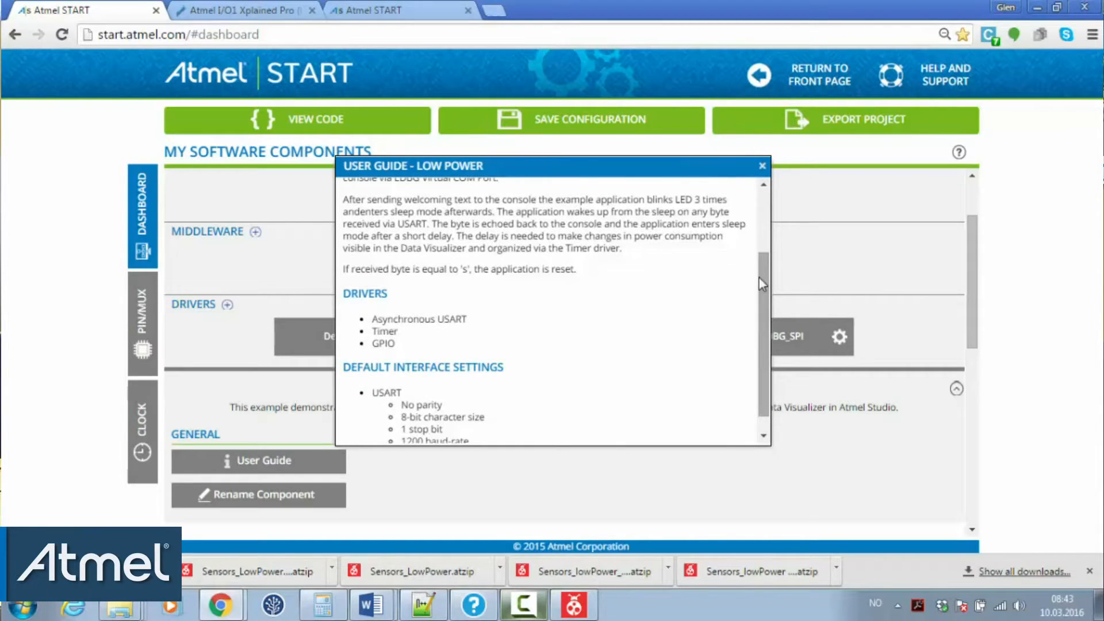
pyautogui.scroll(-1, 498, 351)
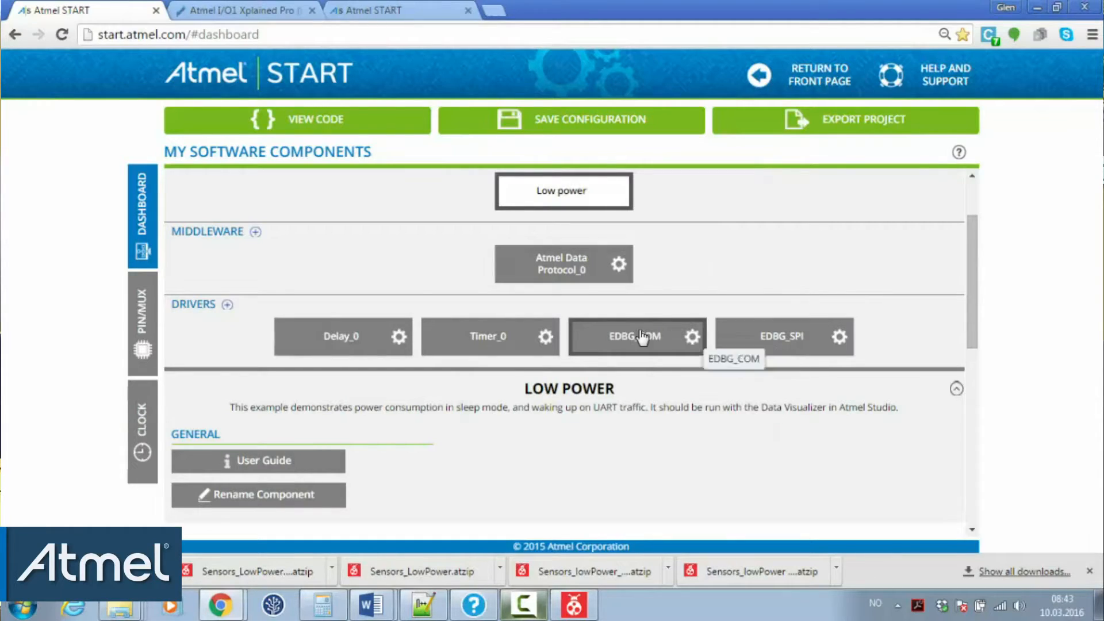
pyautogui.moveTo(965, 281); pyautogui.dragTo(976, 364)
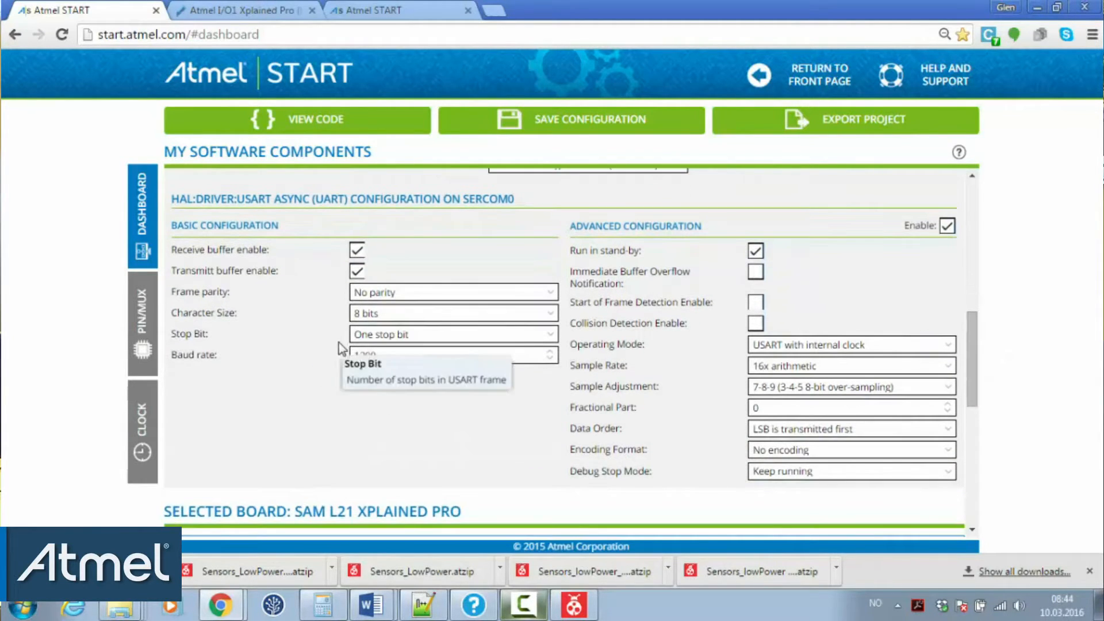
pyautogui.moveTo(973, 345); pyautogui.dragTo(967, 206)
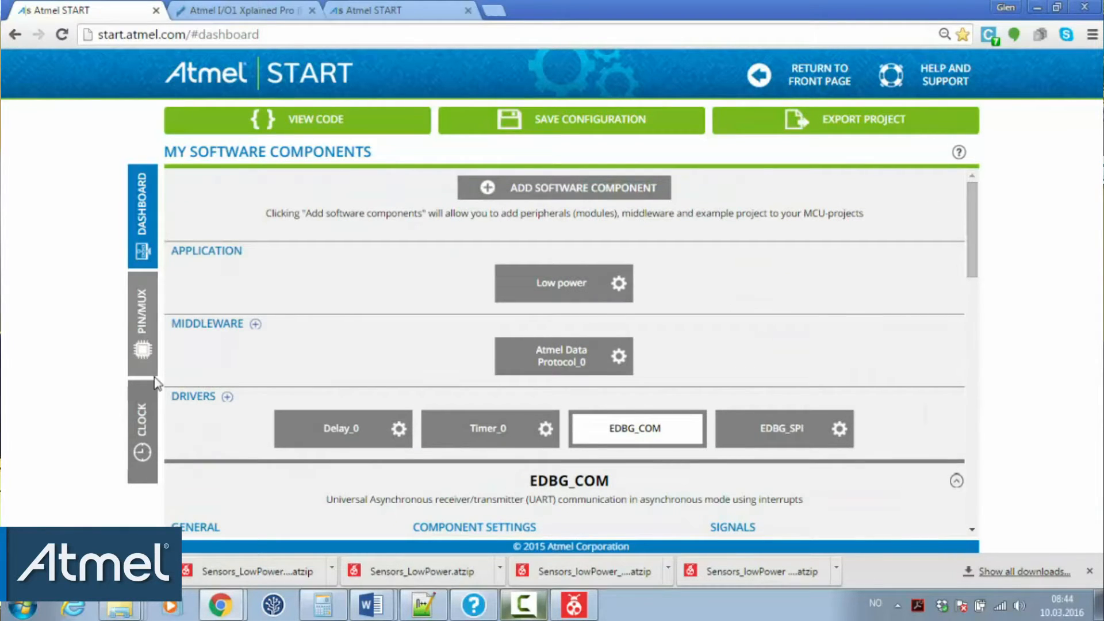
# - Examine in the clock configurator how EDBG_COM is clocked through its generic clock generator and oscillator
pyautogui.click(141, 413)
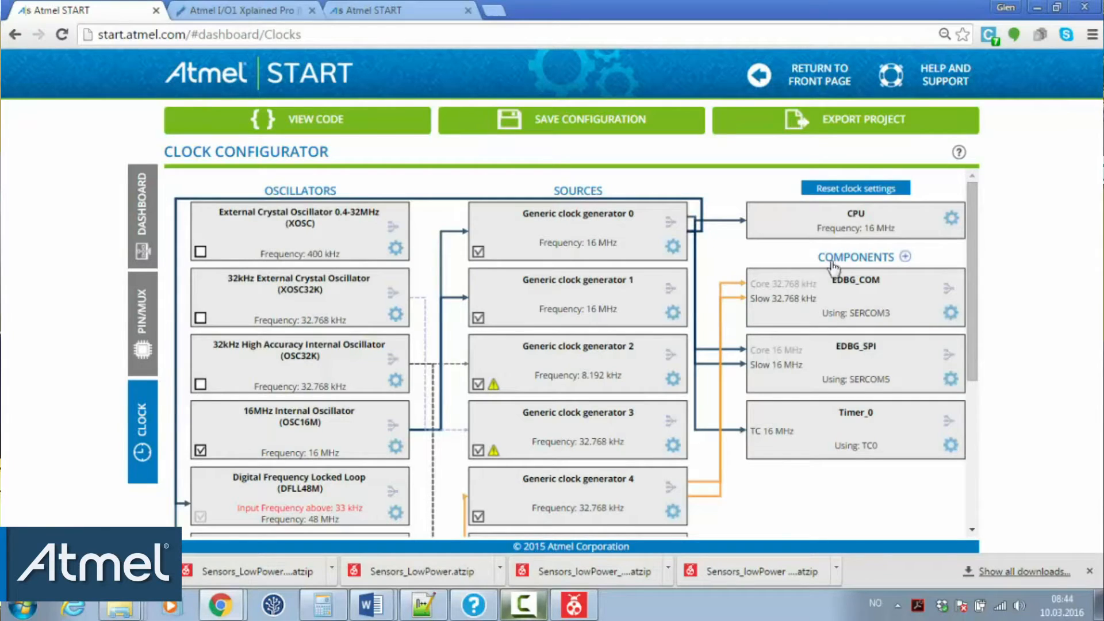
pyautogui.moveTo(976, 233); pyautogui.dragTo(976, 324)
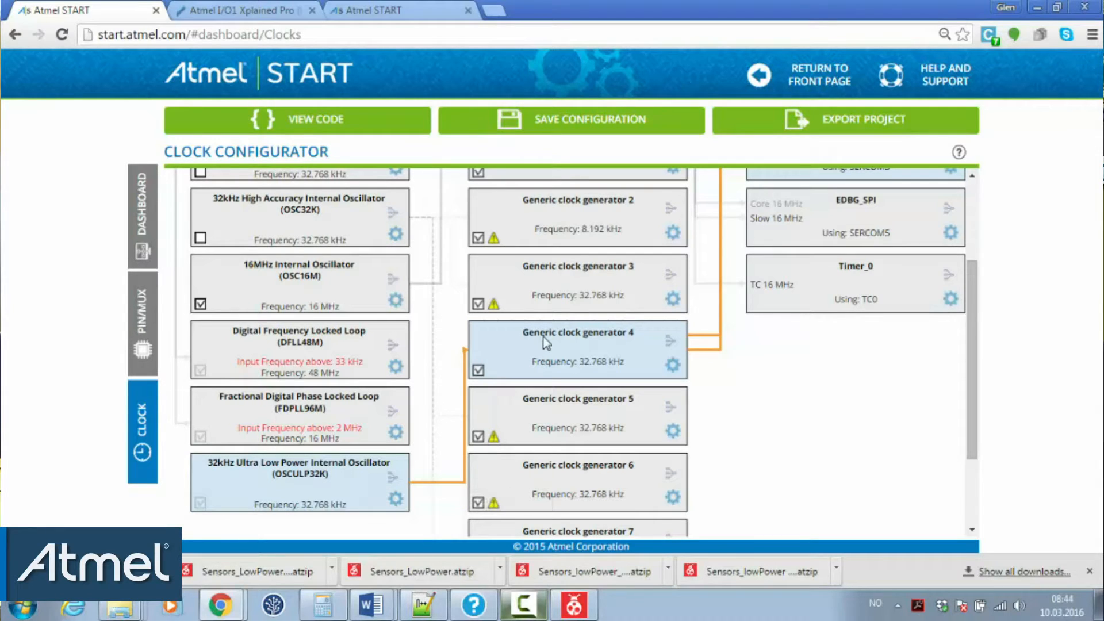
pyautogui.moveTo(978, 288); pyautogui.dragTo(979, 240)
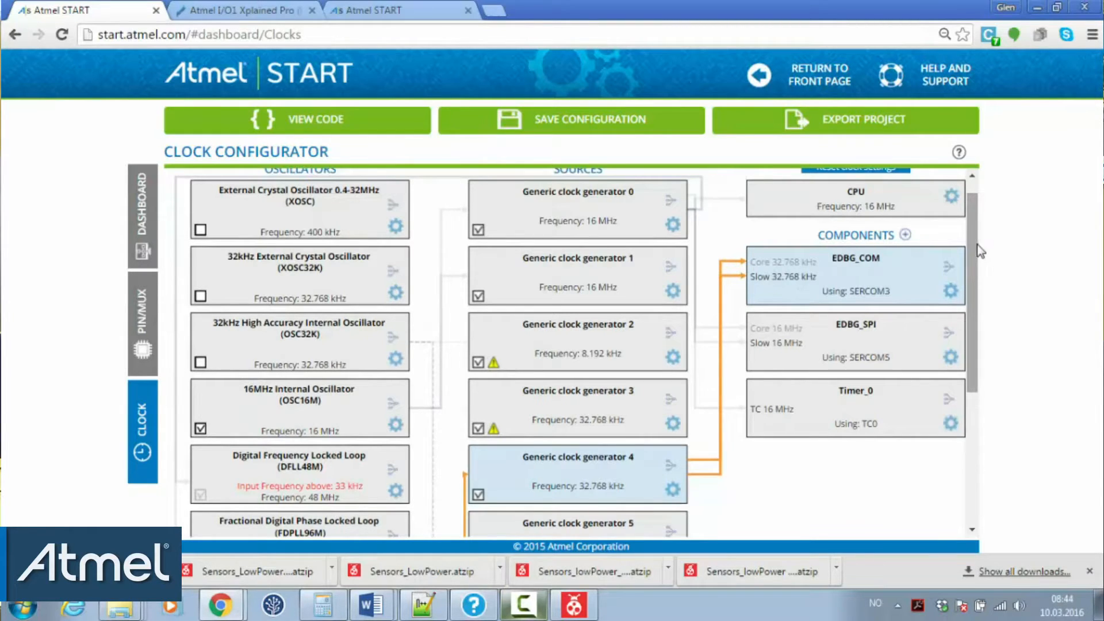
# - Export the configured low power project and download its pack with Atmel Studio support files
pyautogui.moveTo(979, 261); pyautogui.dragTo(980, 226)
pyautogui.click(830, 123)
pyautogui.click(212, 362)
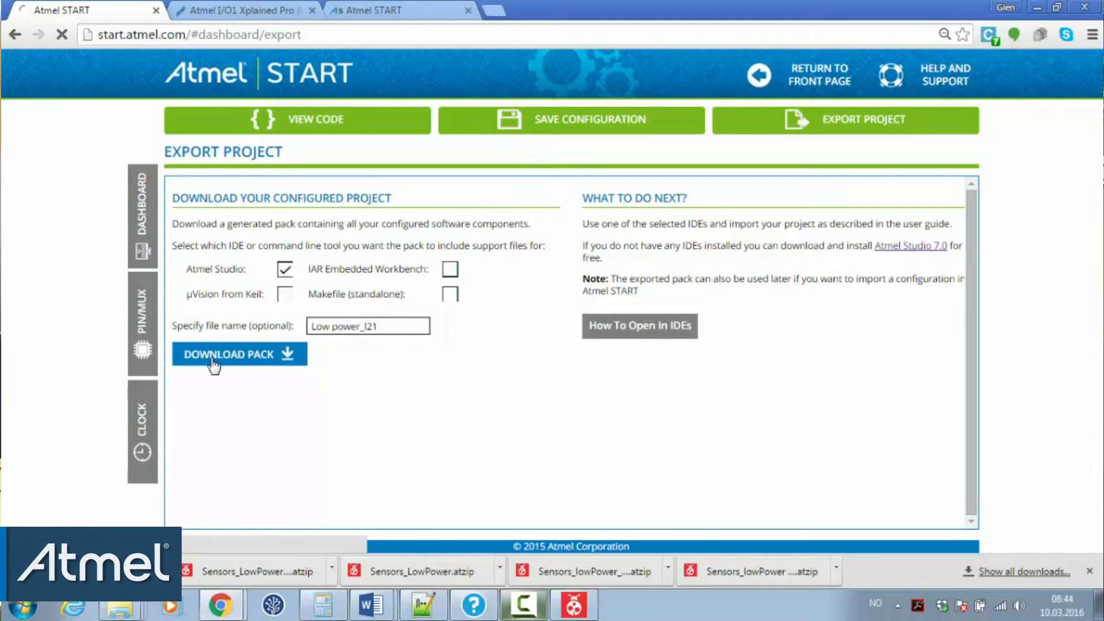
# - Switch to Atmel Studio, run the Lowpower_L213 project, and connect the Data Visualizer's DGI to the SAM L21 Xplained Pro B
pyautogui.hotkey('alt', 'Tab')
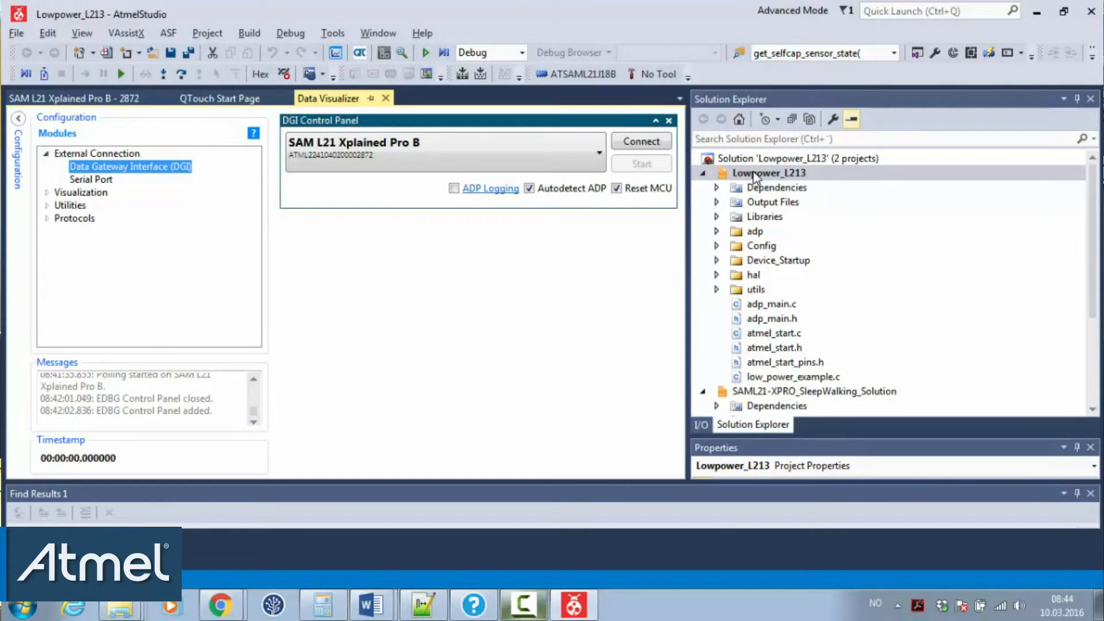
pyautogui.click(425, 54)
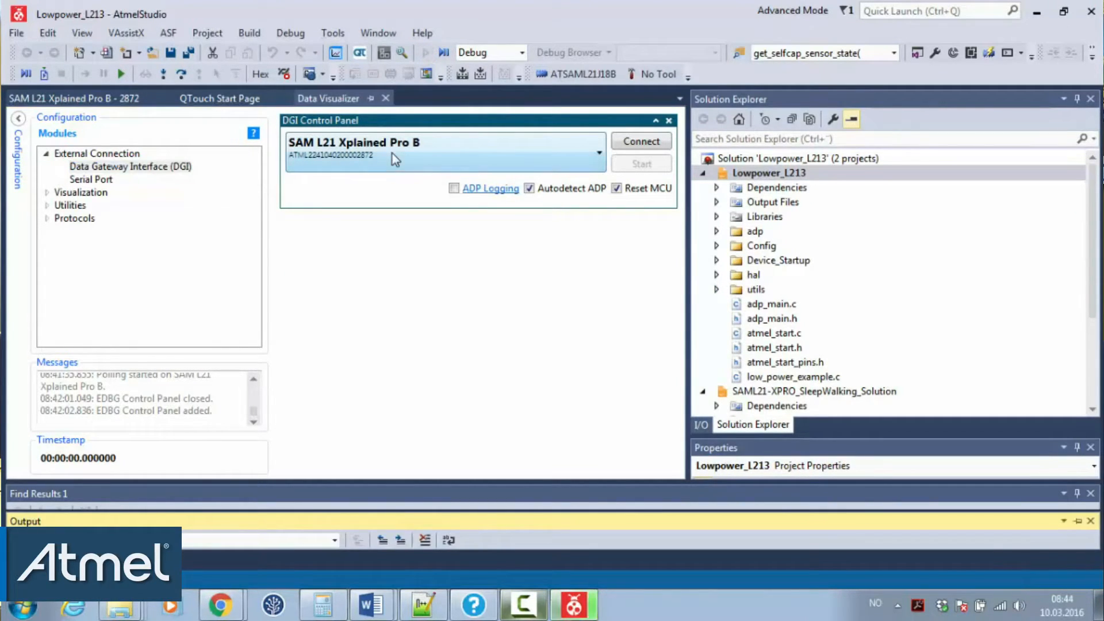
pyautogui.click(643, 141)
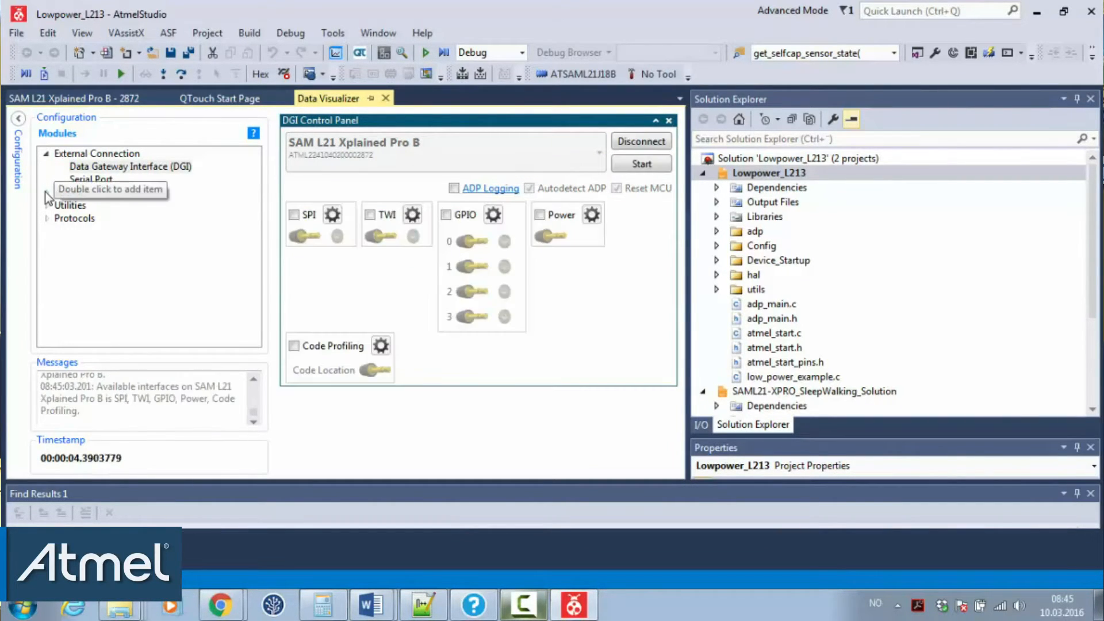
# - Add a serial port connection to the Data Visualizer and connect COM98 at 1200 baud
pyautogui.doubleClick(84, 179)
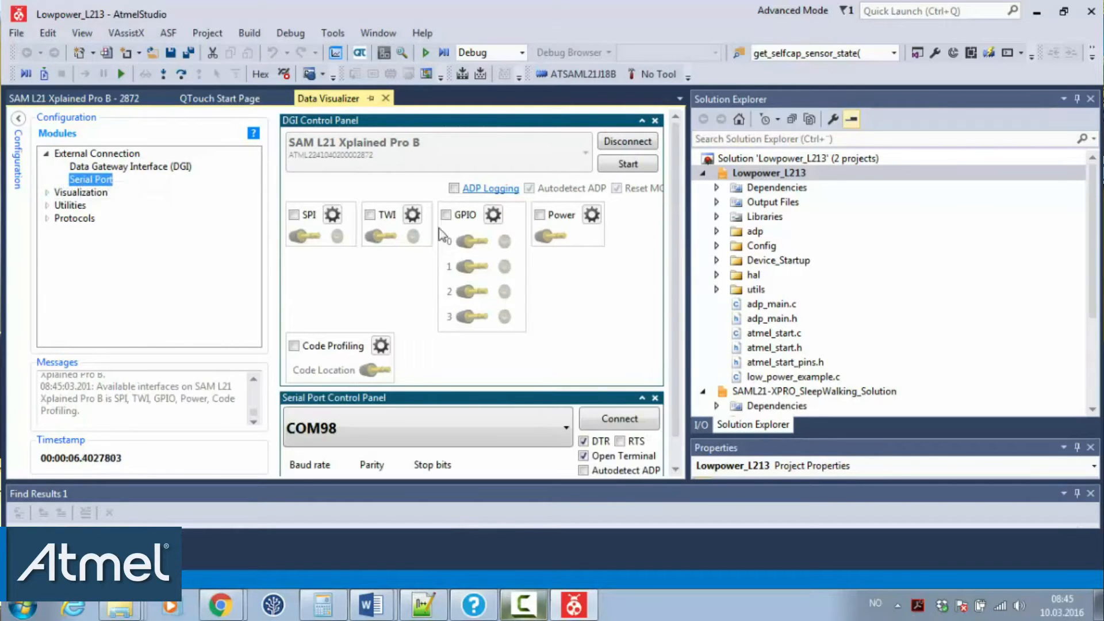
pyautogui.scroll(-1, 680, 269)
pyautogui.moveTo(678, 264); pyautogui.dragTo(679, 268)
pyautogui.doubleClick(519, 385)
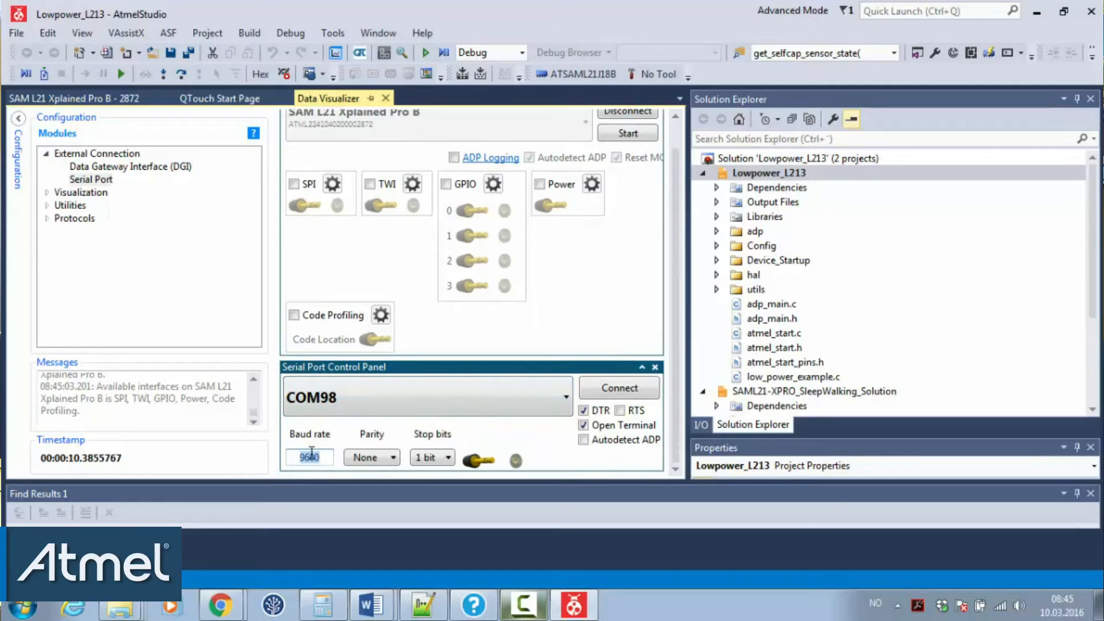
pyautogui.click(616, 394)
# - Start data acquisition from the DGI and view the current in the Power Analysis graph
pyautogui.moveTo(680, 246); pyautogui.dragTo(695, 190)
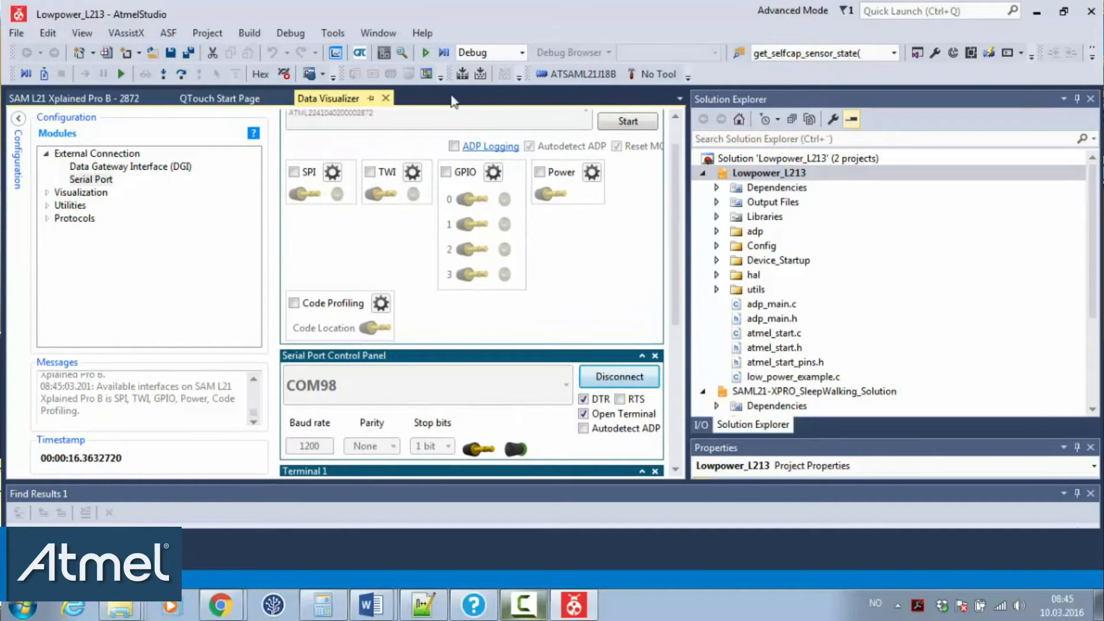
pyautogui.click(639, 122)
pyautogui.moveTo(680, 166); pyautogui.dragTo(674, 357)
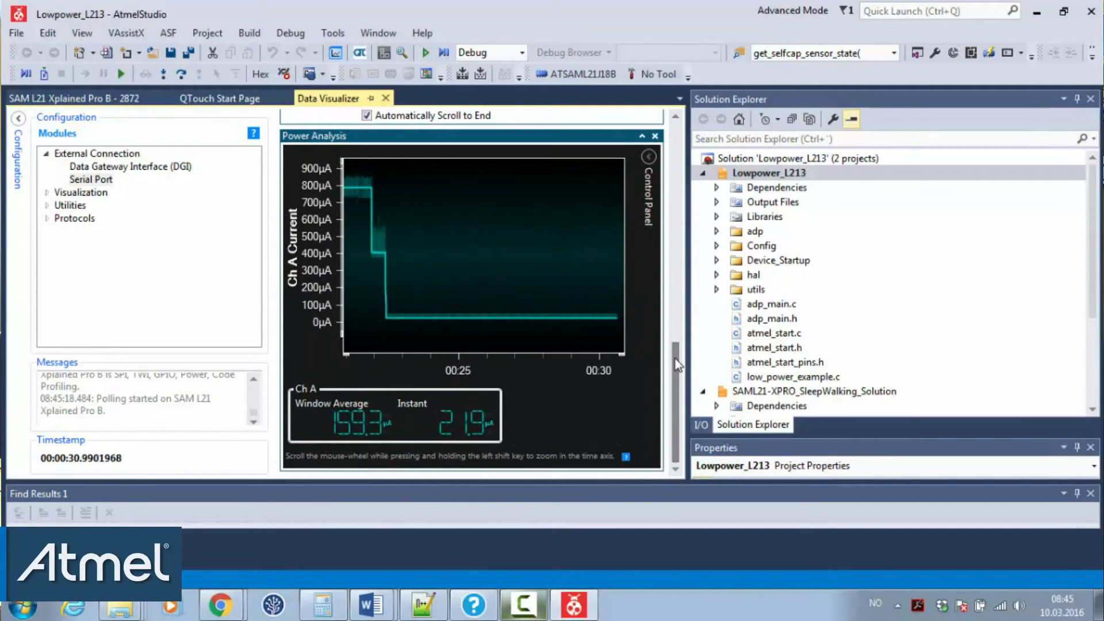
# - Send "s" to the board through the terminal and follow the current curve in the Power Analysis graph
pyautogui.moveTo(678, 363); pyautogui.dragTo(680, 257)
pyautogui.click(345, 375)
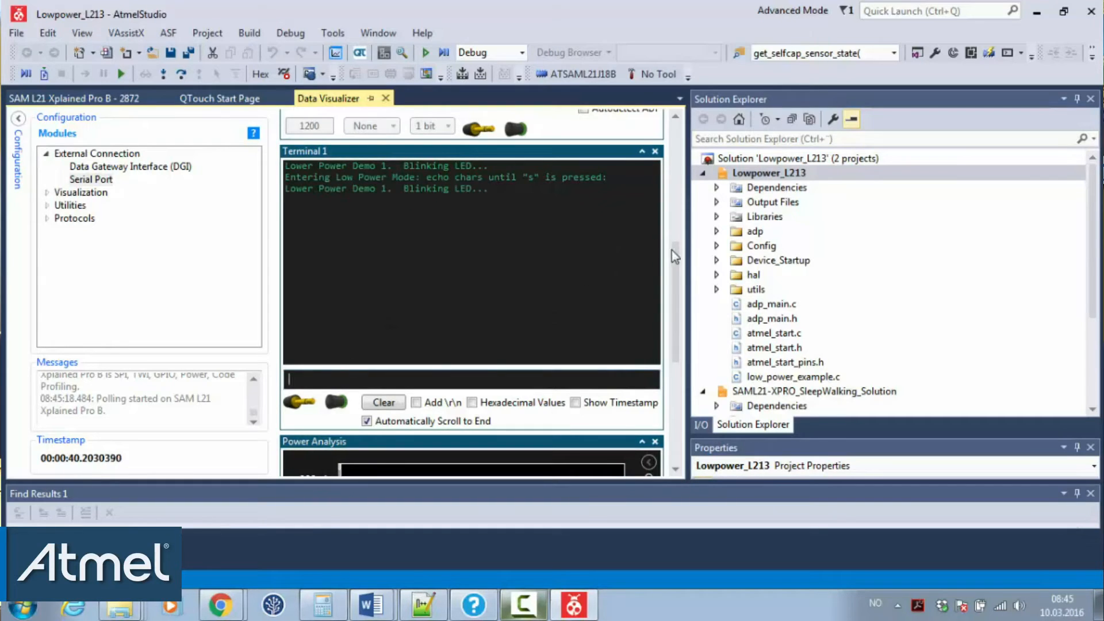
pyautogui.scroll(-8, 661, 288)
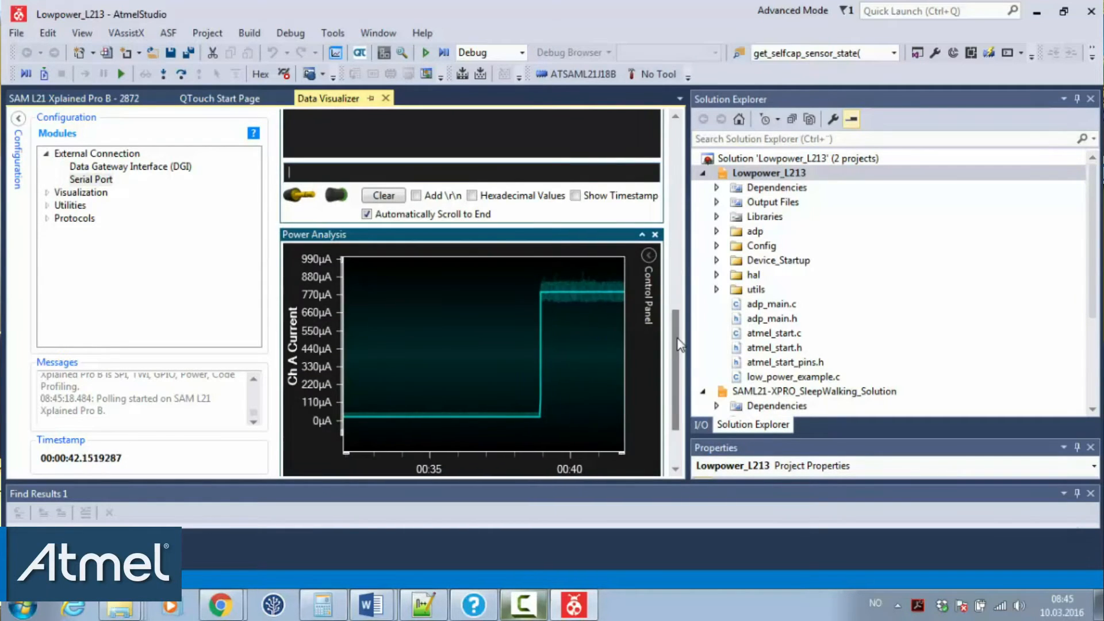
pyautogui.moveTo(677, 375); pyautogui.dragTo(677, 367)
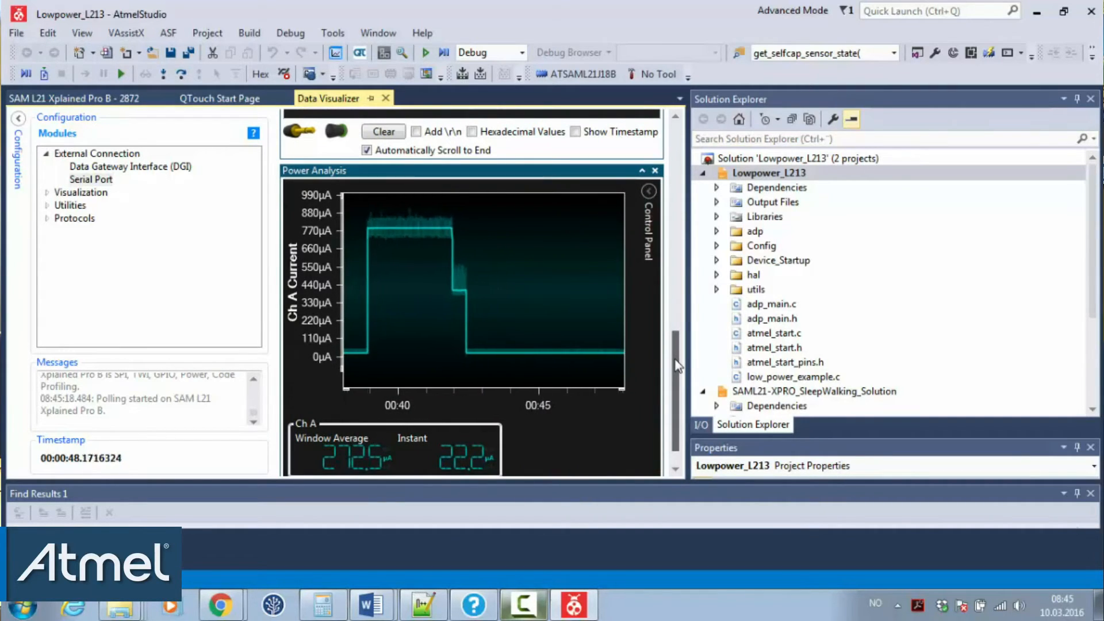
# - Reset the application once more with "s" from the terminal, and collapse the Lowpower_L213 project in the solution tree
pyautogui.scroll(1, 678, 366)
pyautogui.scroll(2, 677, 366)
pyautogui.click(393, 181)
pyautogui.write('s')
pyautogui.press('Return')
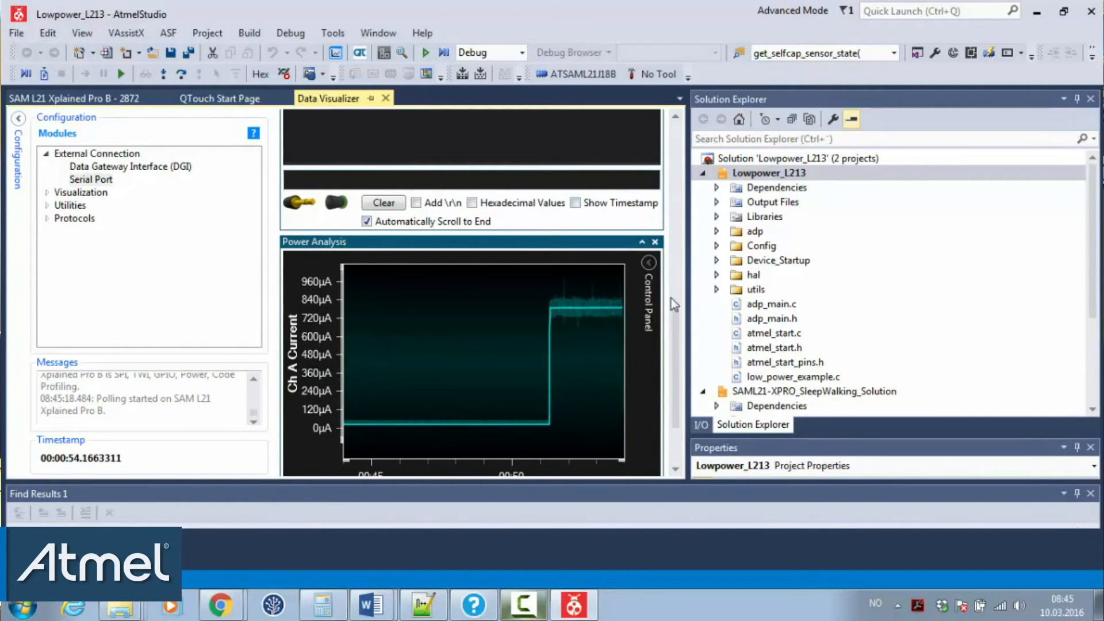
pyautogui.scroll(-3, 667, 291)
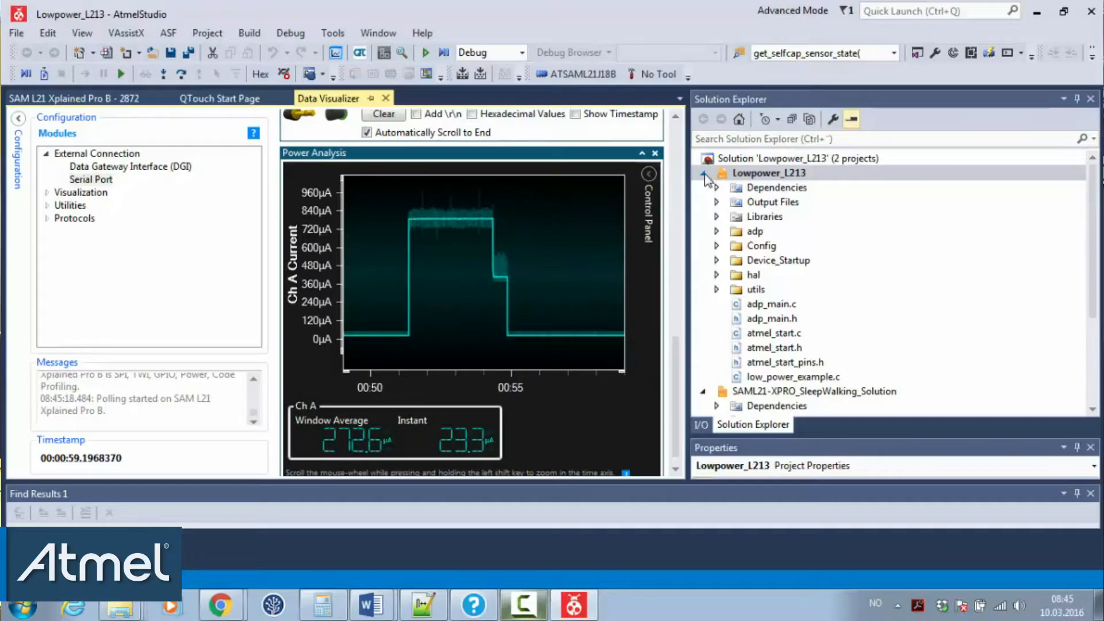
pyautogui.press('Left')
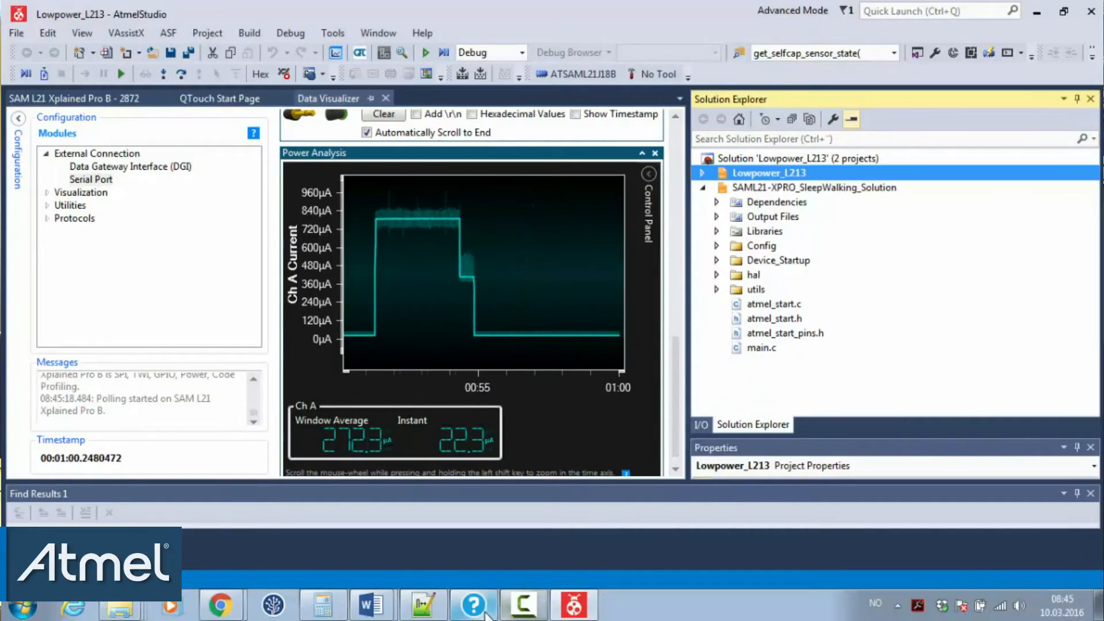
# - Switch to Word and review the overview of SAM L21 power modes and wake-up times in the AN-16000 training manual
pyautogui.click(368, 614)
pyautogui.click(357, 577)
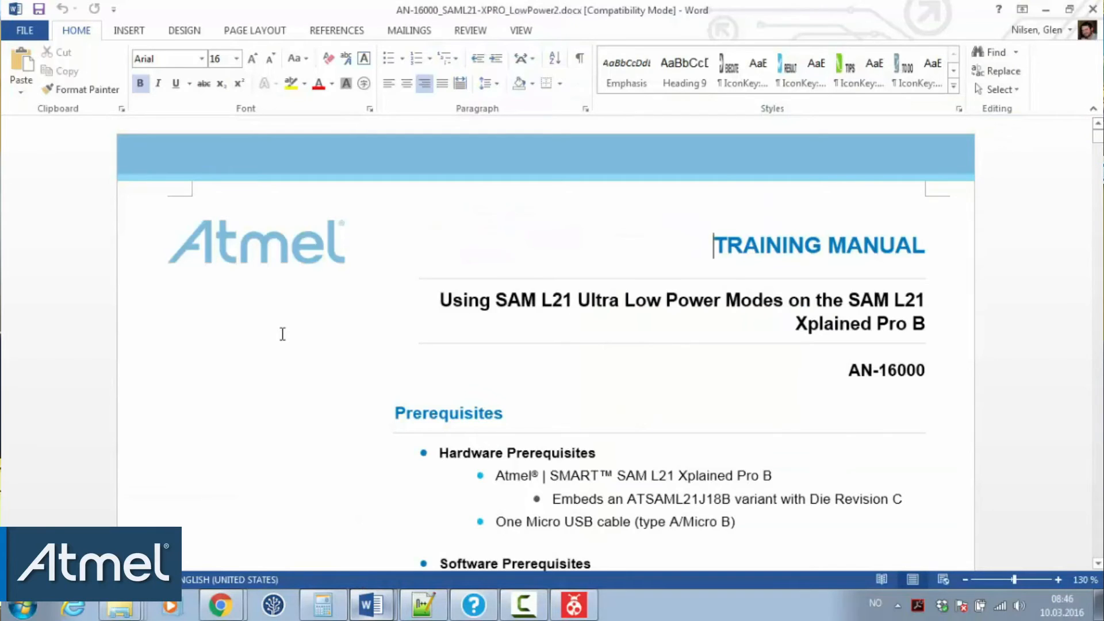
pyautogui.press('pagedown')
pyautogui.press('pagedown')
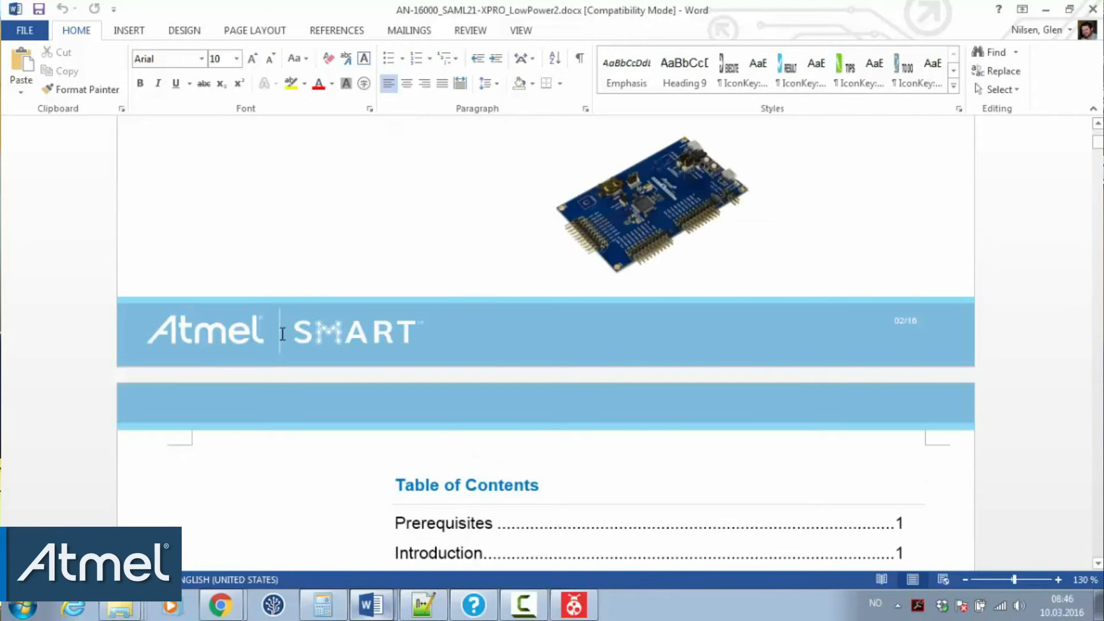
pyautogui.press('pagedown')
pyautogui.press('pagedown')
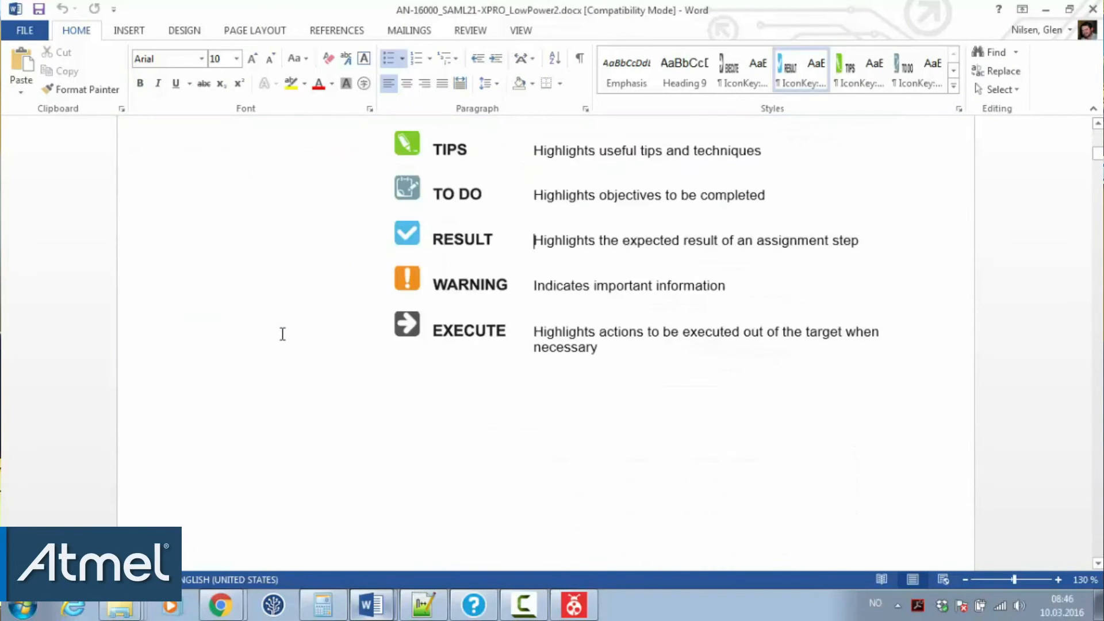
pyautogui.press('pagedown')
pyautogui.press('pagedown')
pyautogui.press('pagedown')
pyautogui.press('pagedown')
pyautogui.press('pageup')
pyautogui.press('Down')
pyautogui.press('Down')
pyautogui.press('Down')
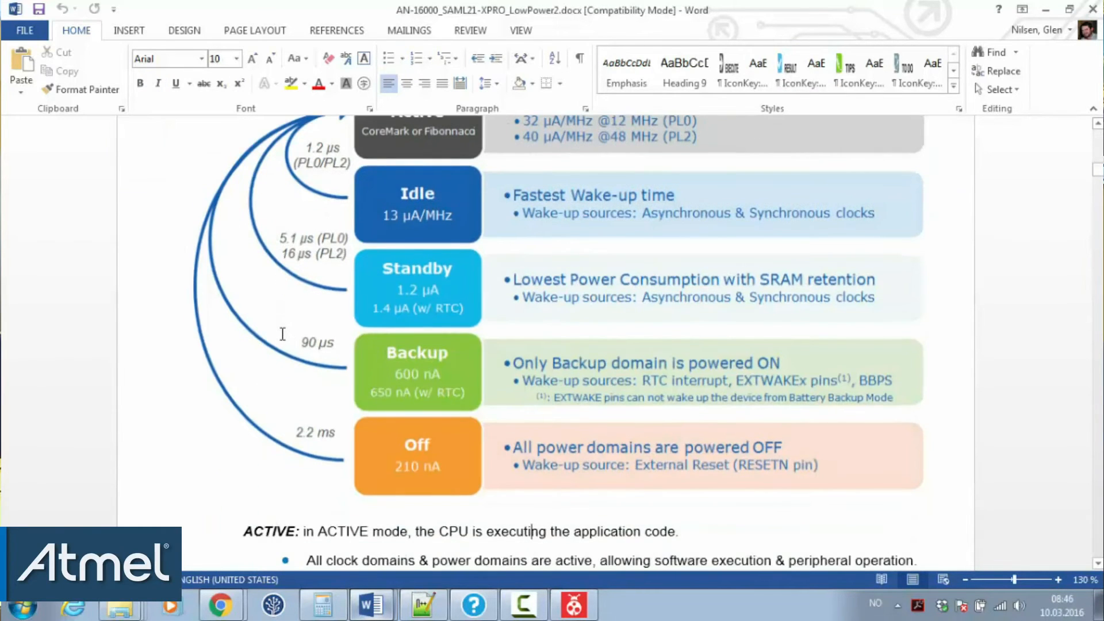
pyautogui.press('Up')
pyautogui.press('Up')
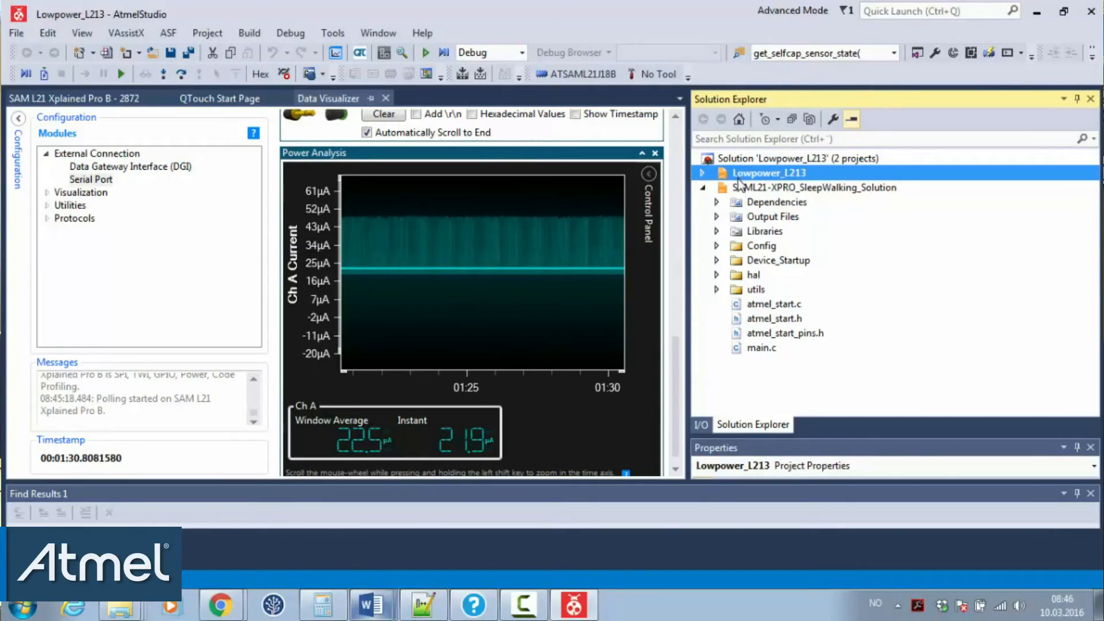
# - Set SAML21-XPRO_SleepWalking_Solution as the startup project and run it on the board
pyautogui.click(740, 189)
pyautogui.rightClick(741, 194)
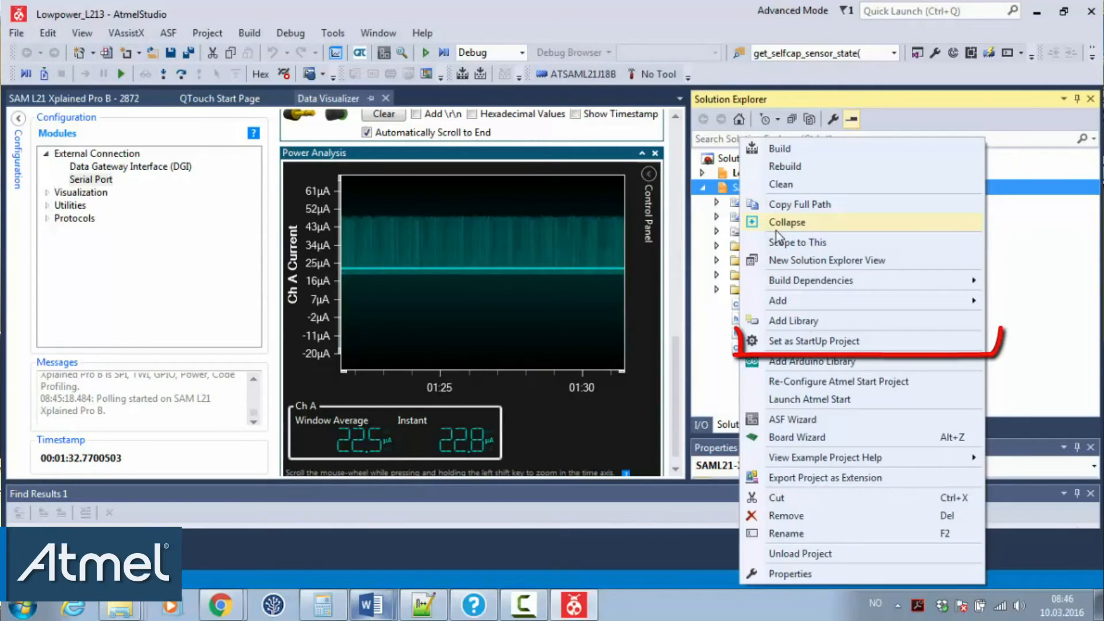
pyautogui.click(814, 341)
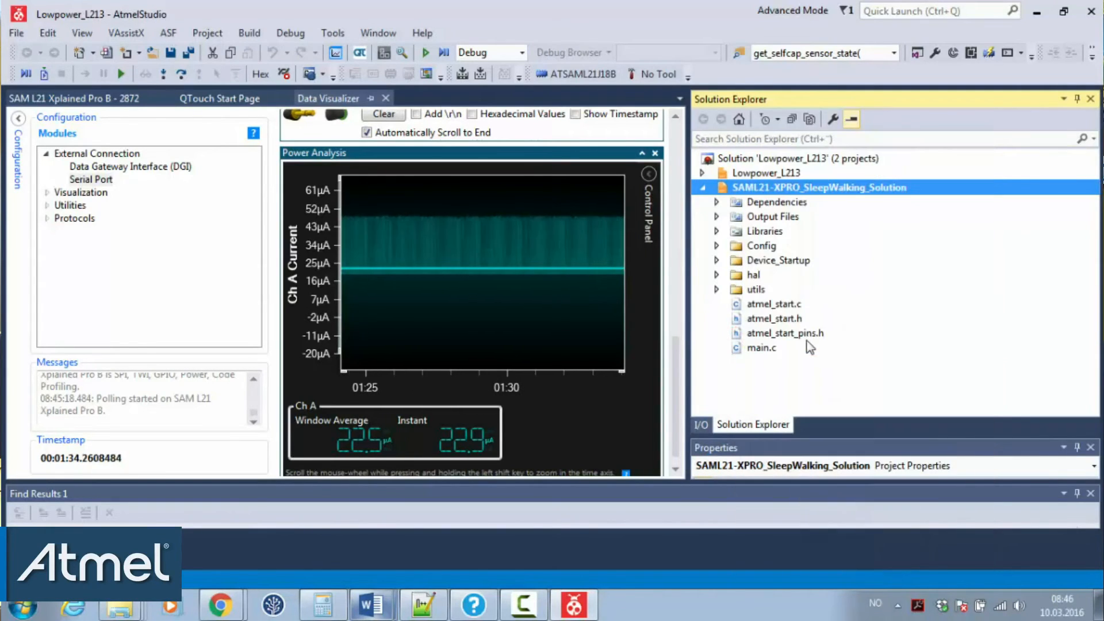
pyautogui.click(425, 54)
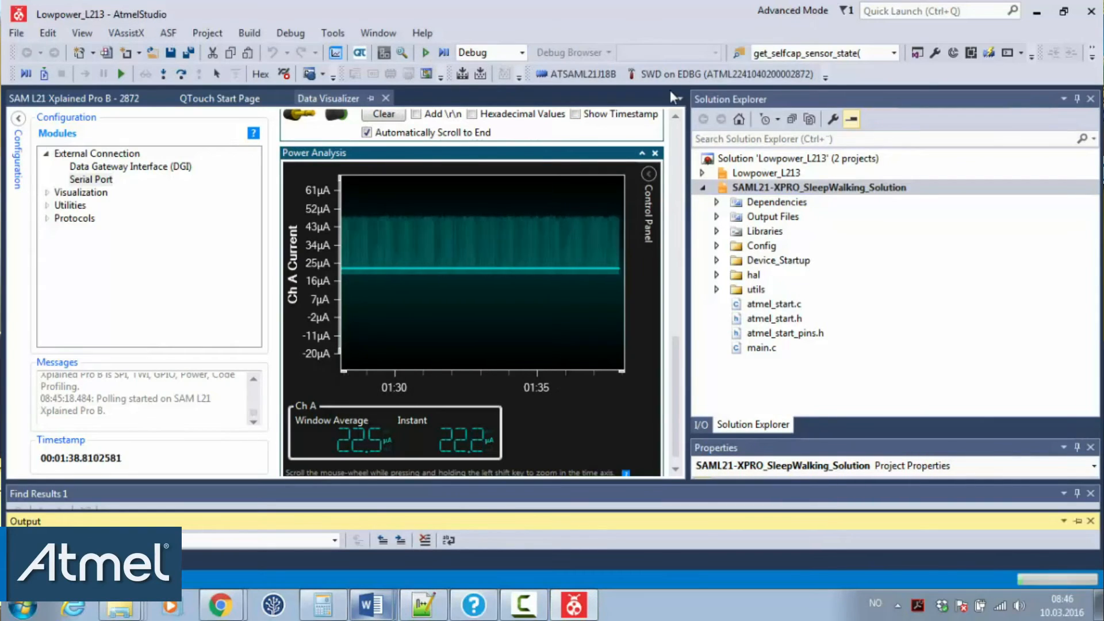